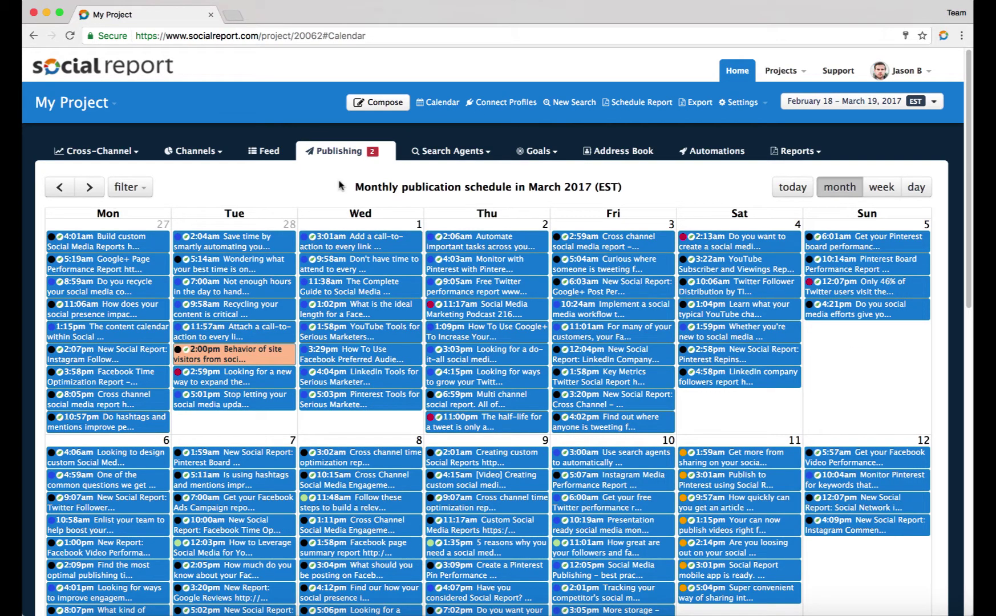
- Start composing a new post, then close the composer without posting
left_click(381, 103)
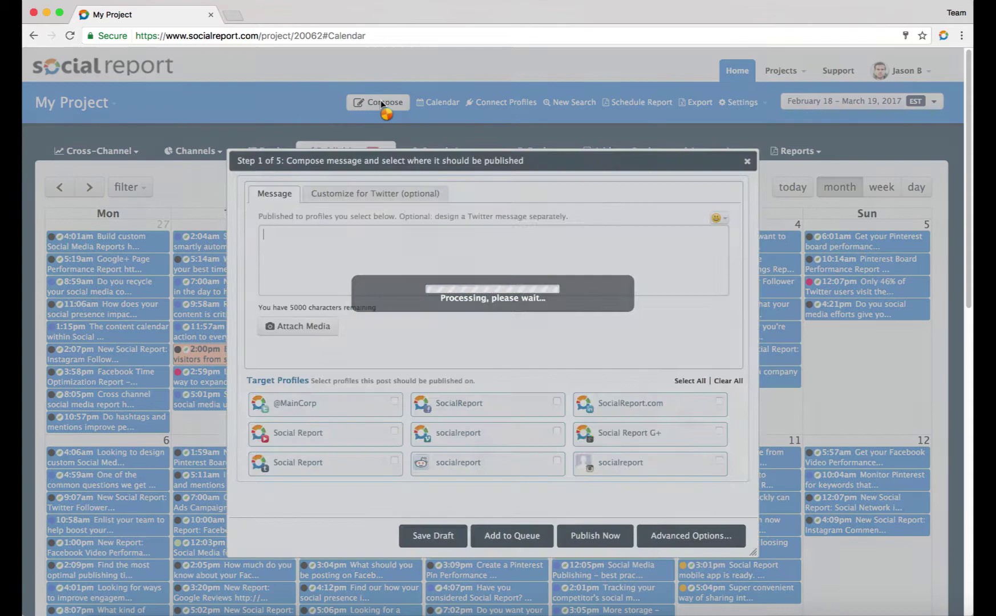
mouse_move(470, 415)
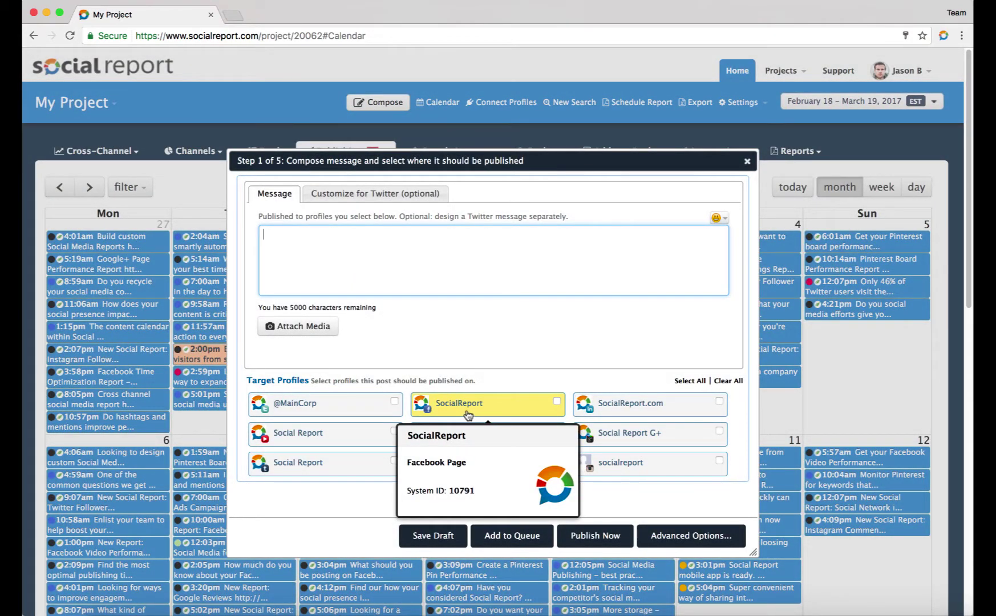
left_click(747, 161)
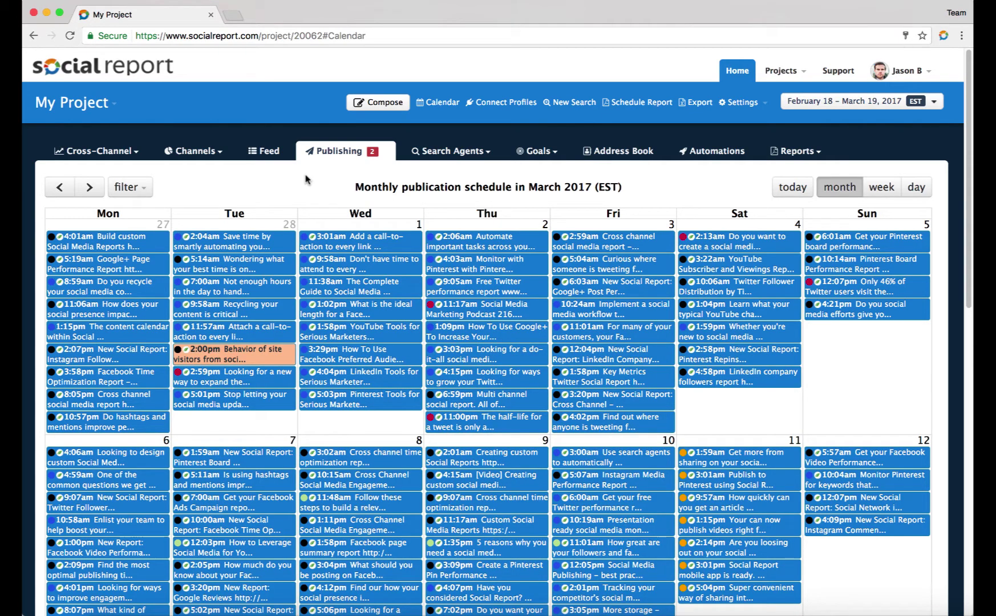
- Begin scheduling a post into the Blog content group, then close without scheduling
left_click(328, 153)
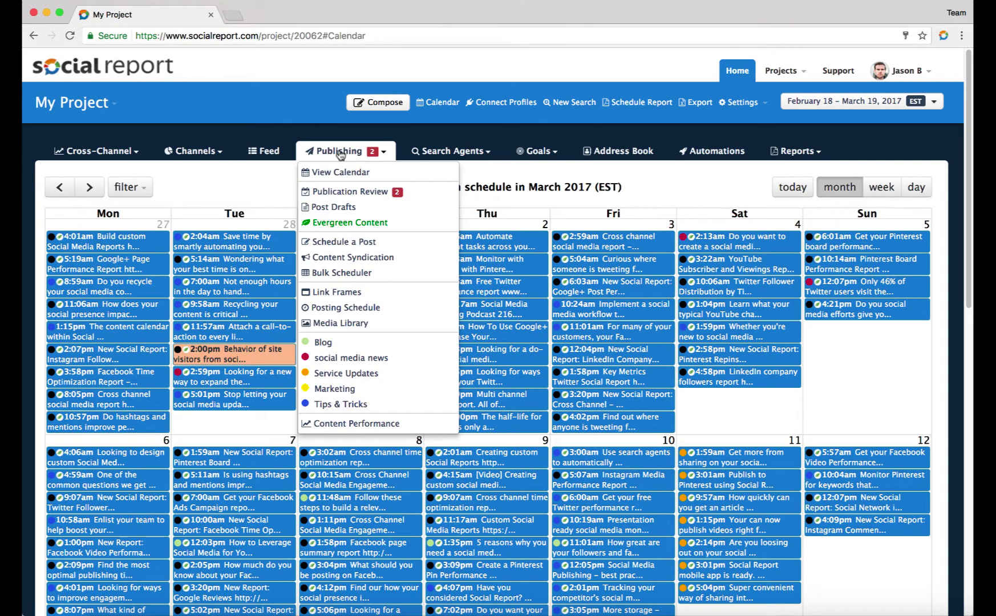
left_click(351, 245)
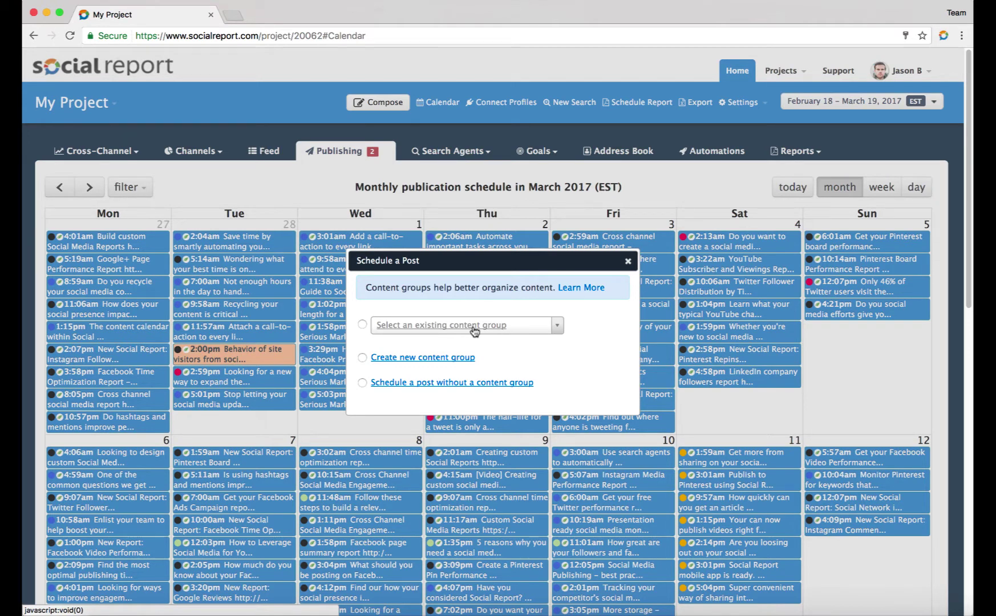
left_click(473, 328)
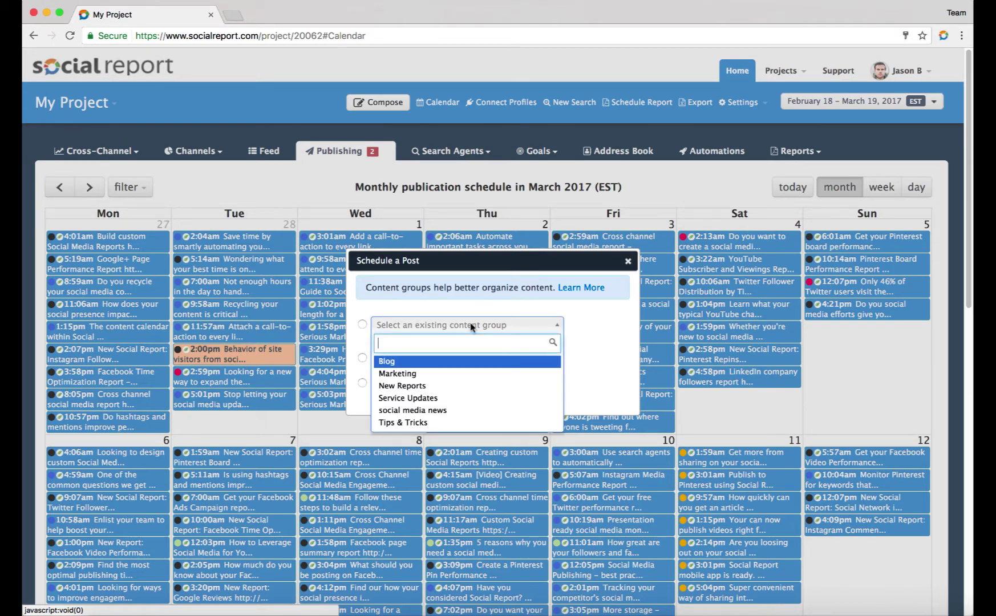
left_click(393, 363)
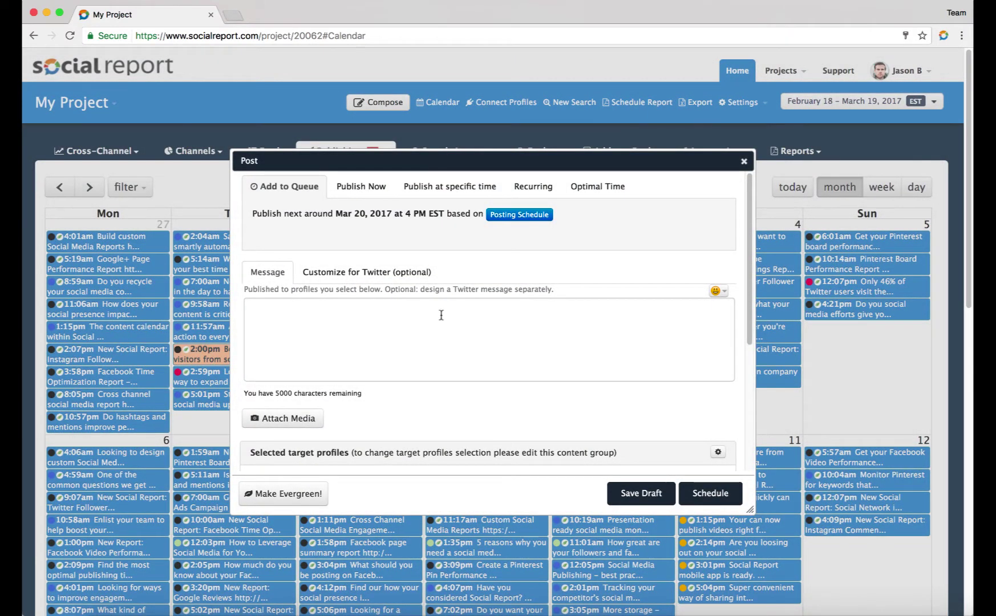
left_click(744, 162)
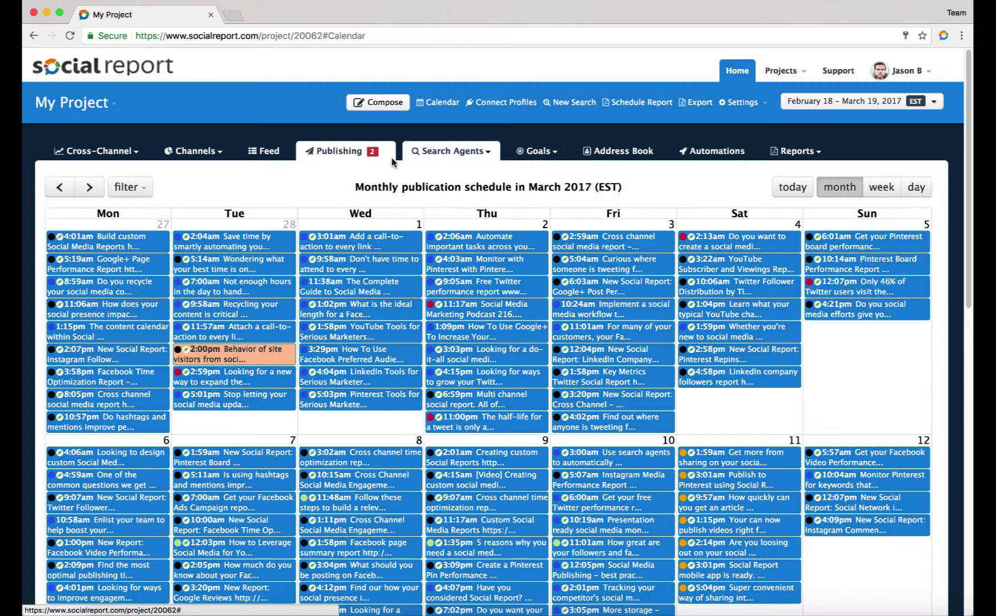
- Dismiss a second scheduling attempt and load the Publishing > Content Performance report
left_click(322, 155)
left_click(348, 244)
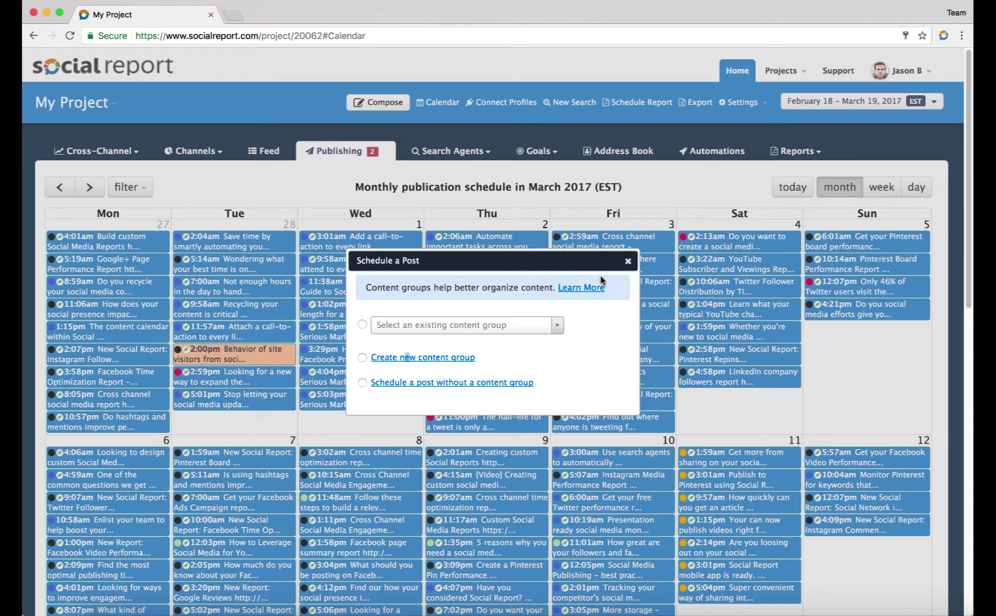
left_click(628, 260)
left_click(329, 151)
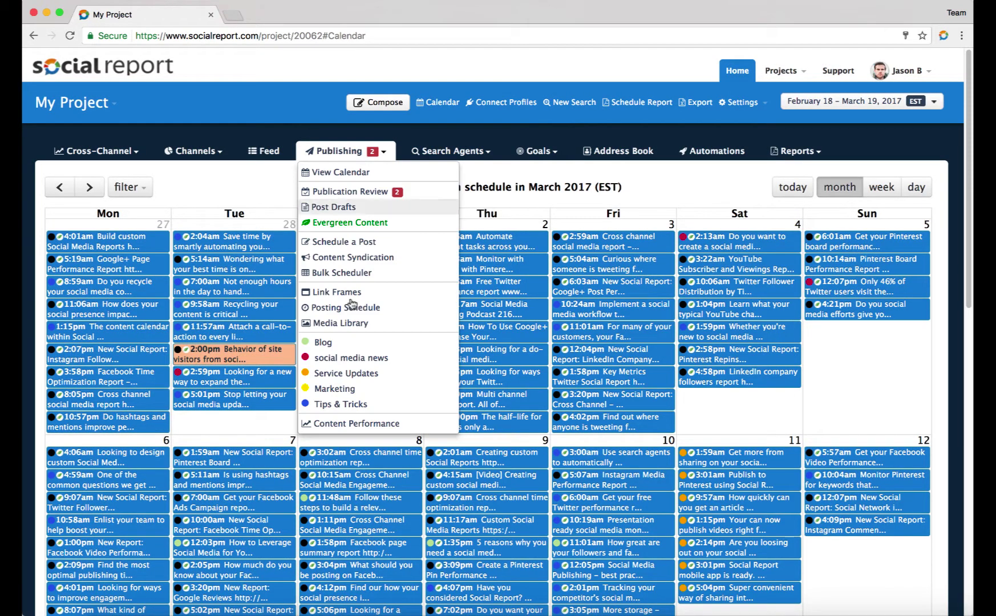
left_click(362, 423)
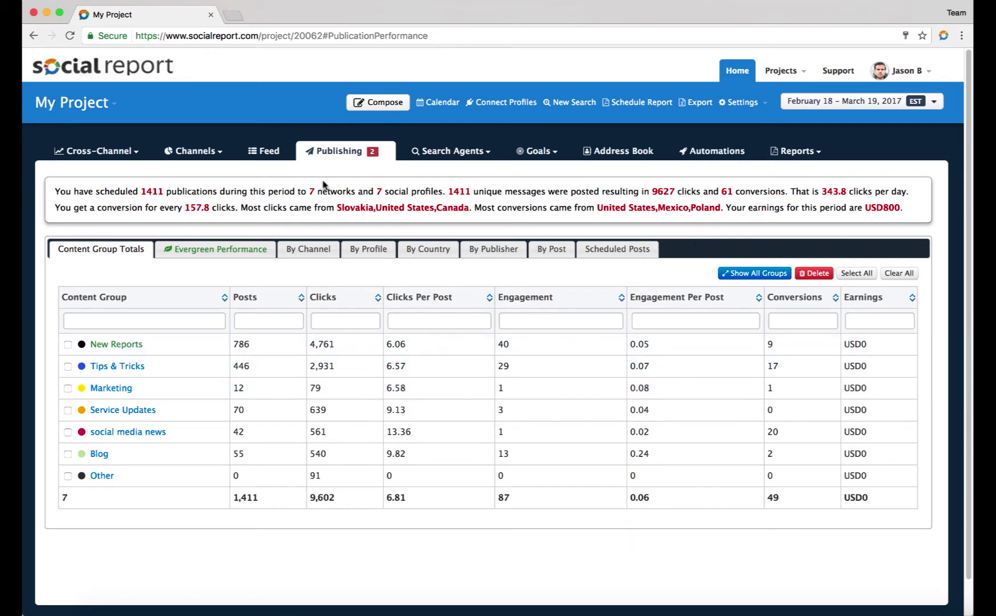
- Return to the March publication calendar
left_click(331, 151)
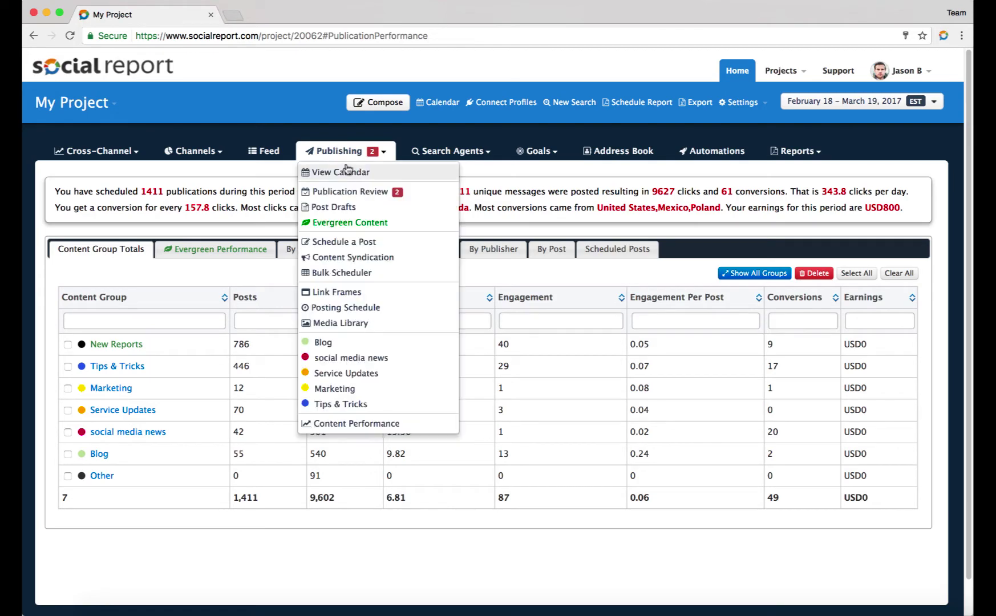
left_click(346, 172)
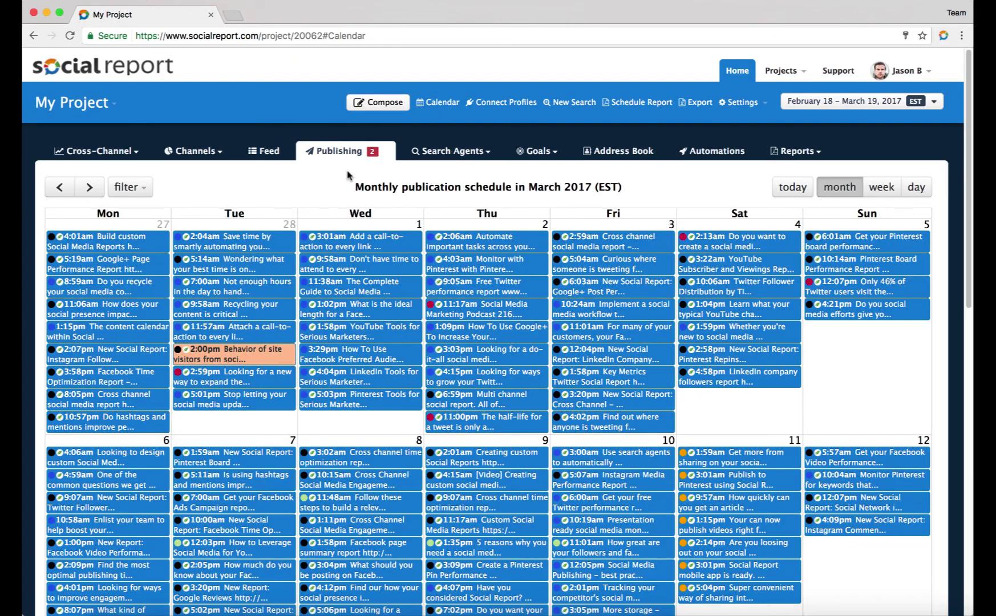
mouse_move(399, 463)
- Filter the calendar to show only Marketing posts, excluding every other content group
left_click(131, 187)
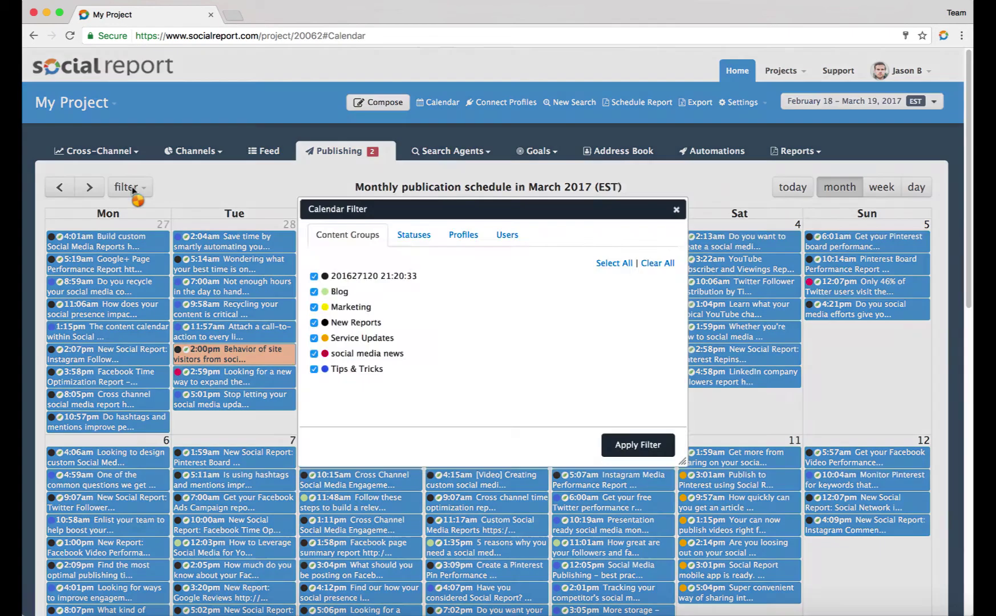
left_click(345, 277)
left_click(343, 293)
left_click(349, 323)
left_click(351, 339)
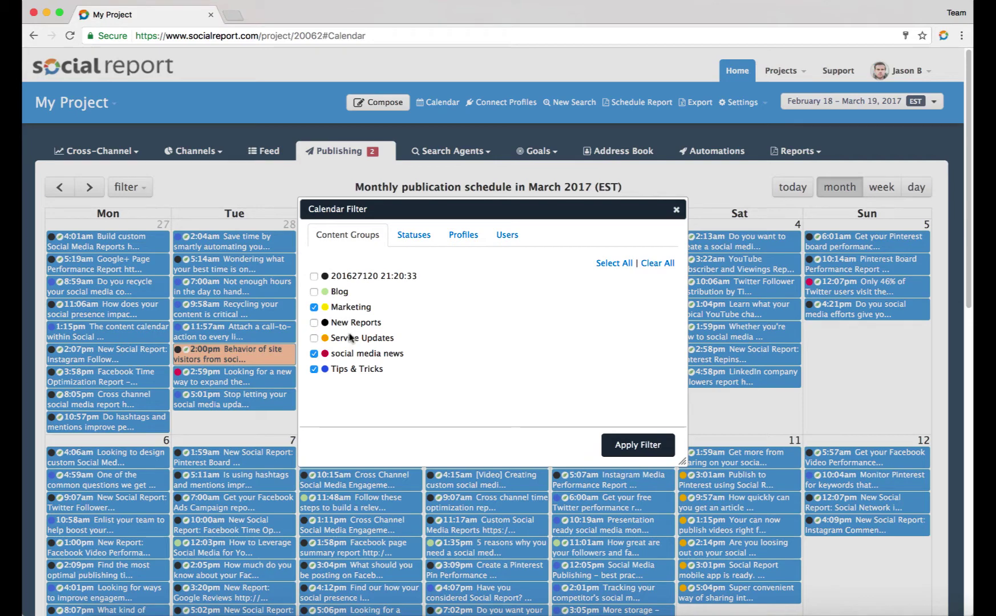
left_click(352, 368)
left_click(351, 354)
left_click(634, 446)
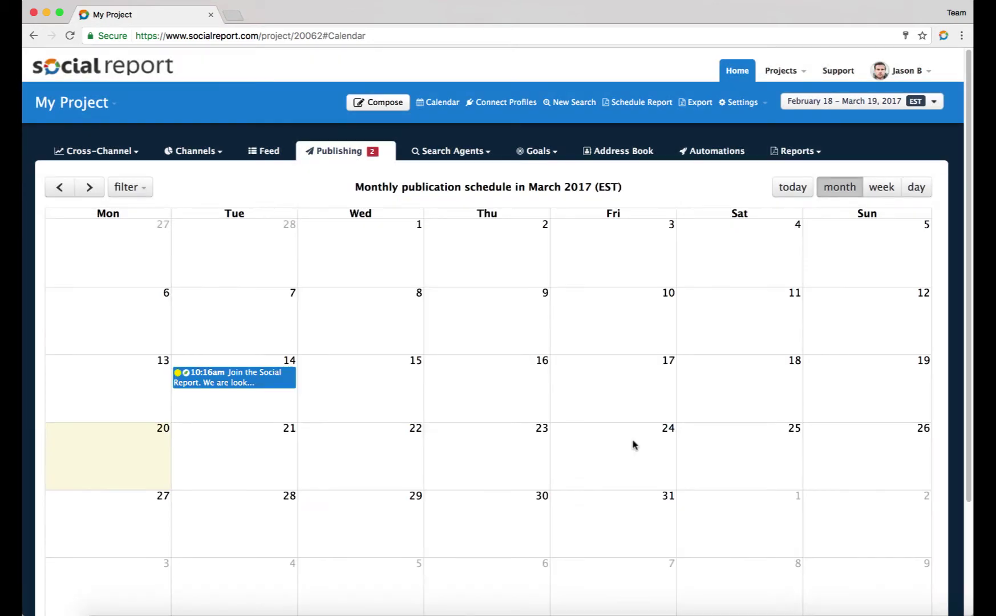
- Switch the content group filter from Marketing to Blog and apply it
left_click(133, 186)
left_click(340, 310)
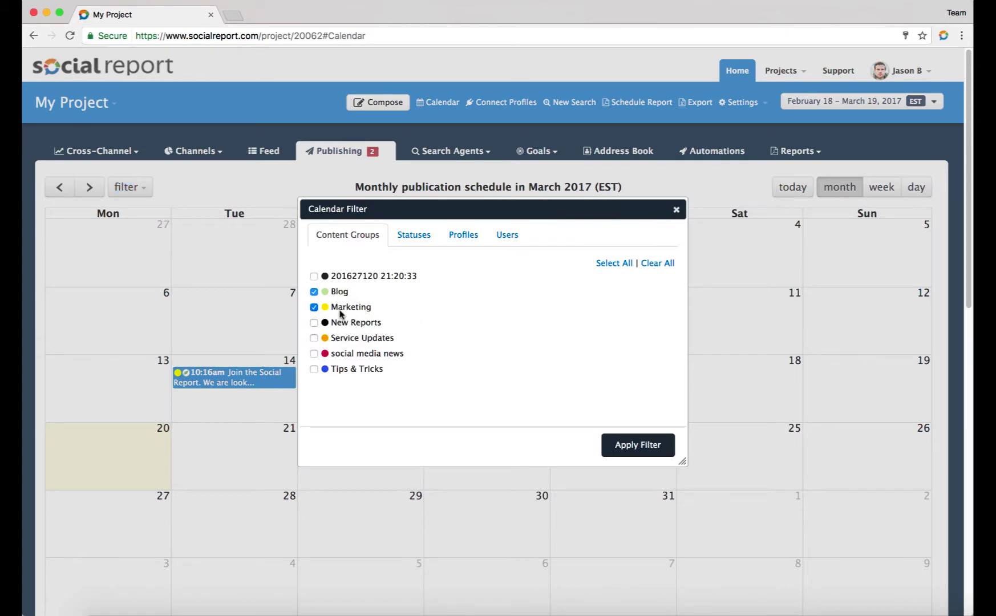
left_click(340, 309)
left_click(638, 445)
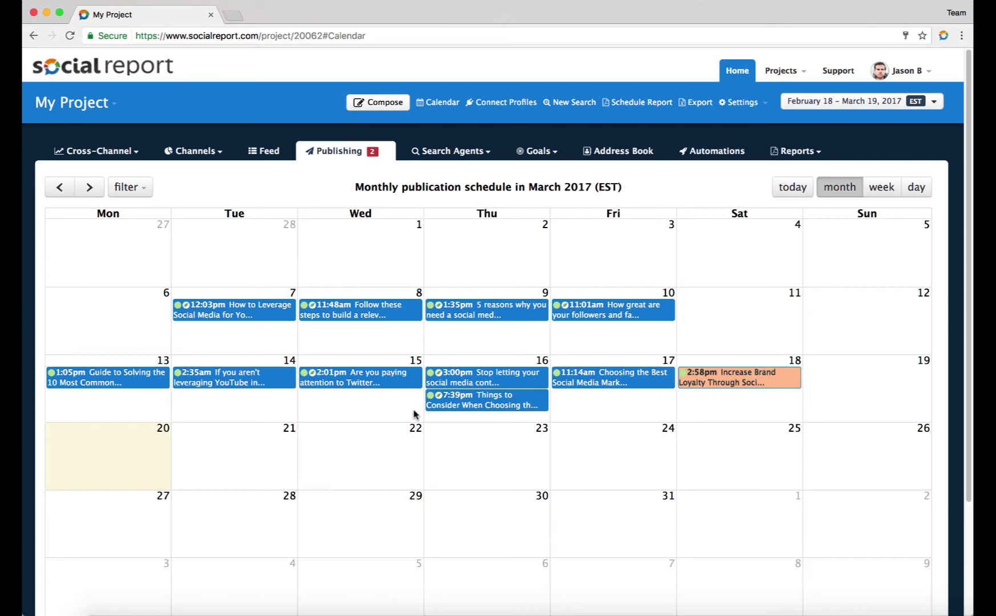
- Open the Blog content group's page from the Publishing menu
left_click(339, 156)
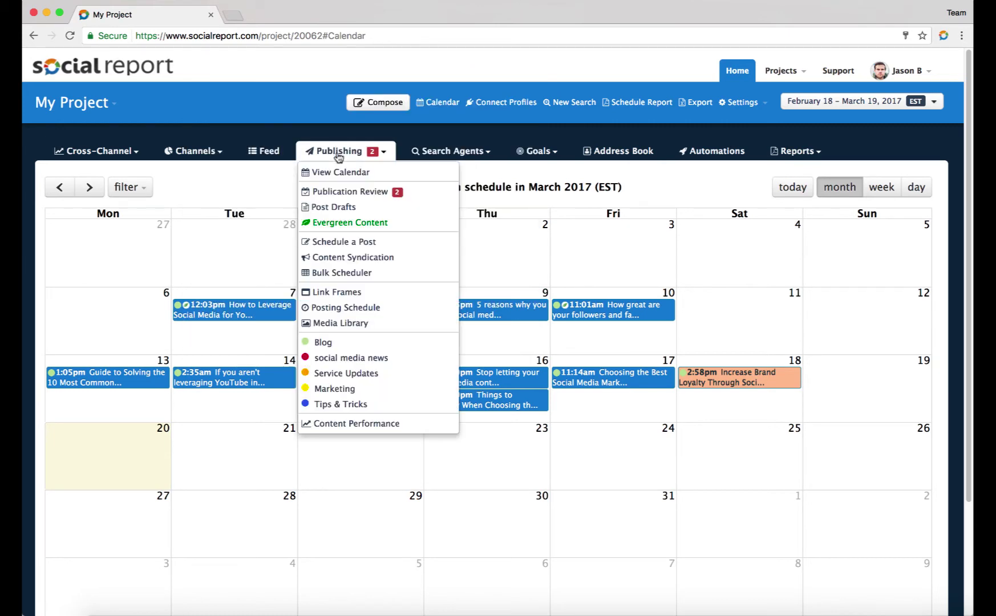
left_click(323, 342)
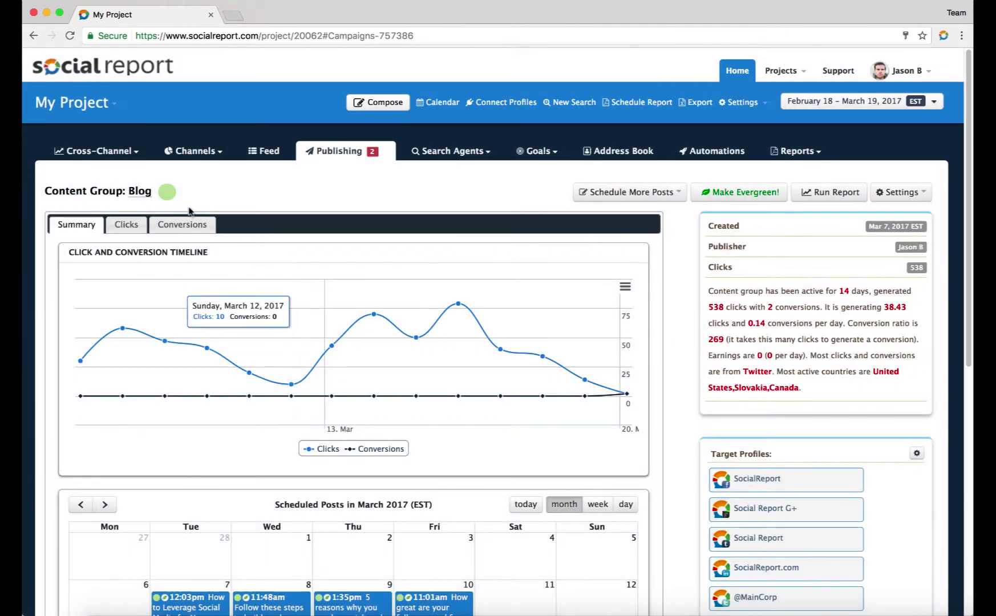
left_click(166, 193)
left_click(200, 183)
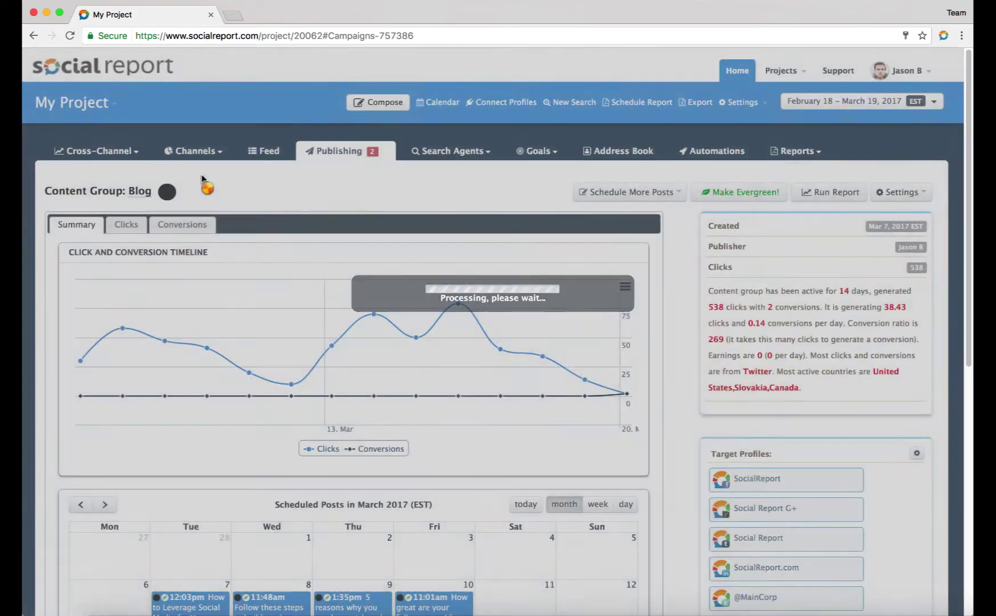
- Pick a lighter green in the Blog group's colour picker and save it
left_click(166, 192)
left_click(138, 244)
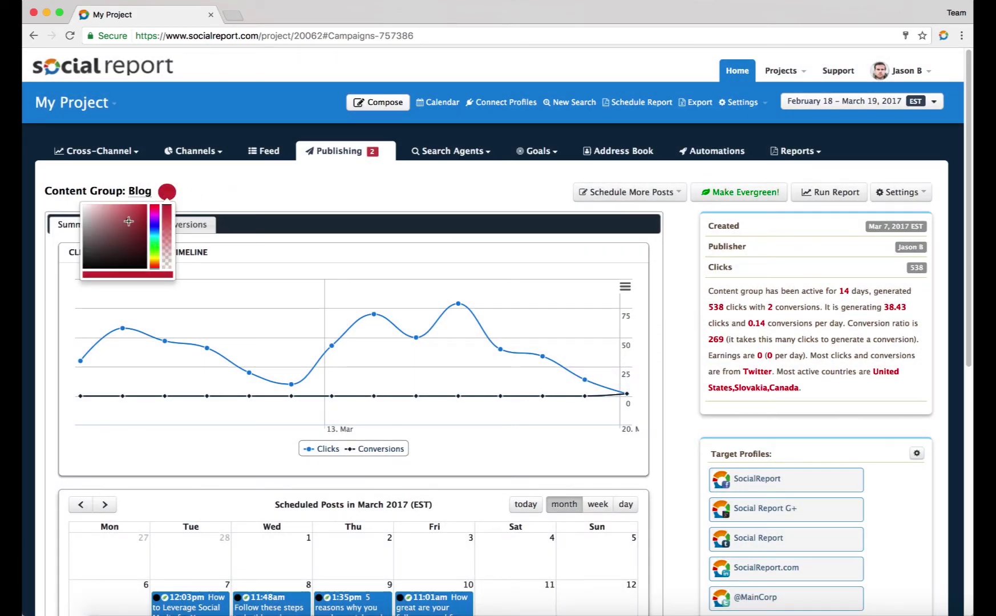
left_click(154, 243)
left_click(111, 214)
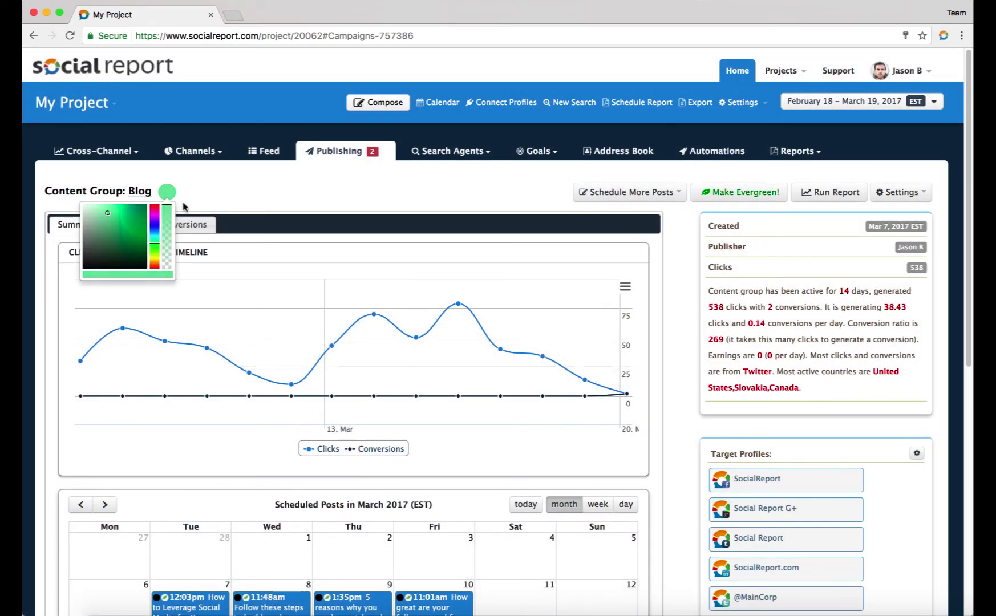
left_click(243, 187)
left_click(338, 155)
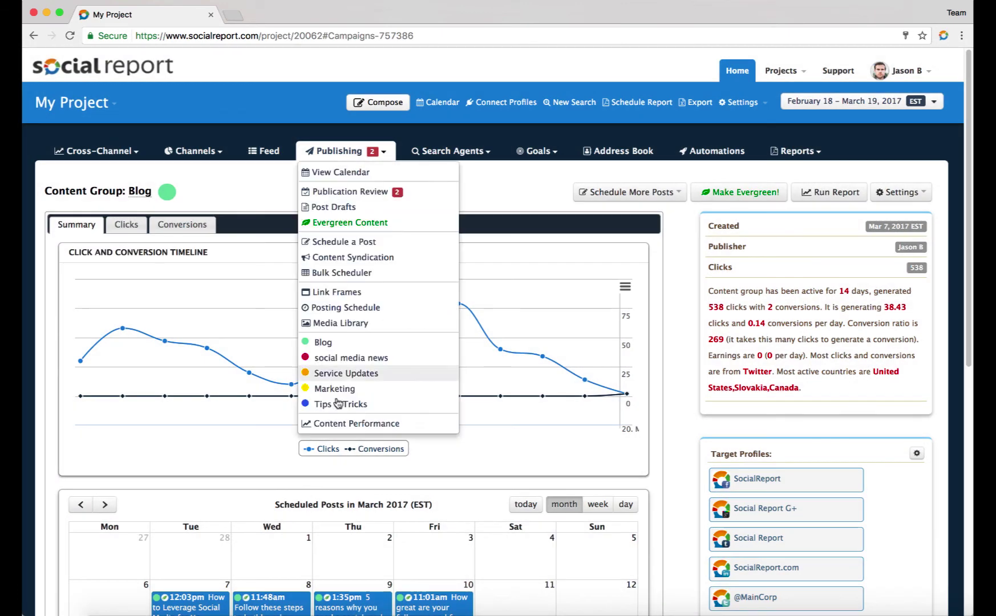
- Reopen the Content Performance report to see Blog in its new green
left_click(338, 426)
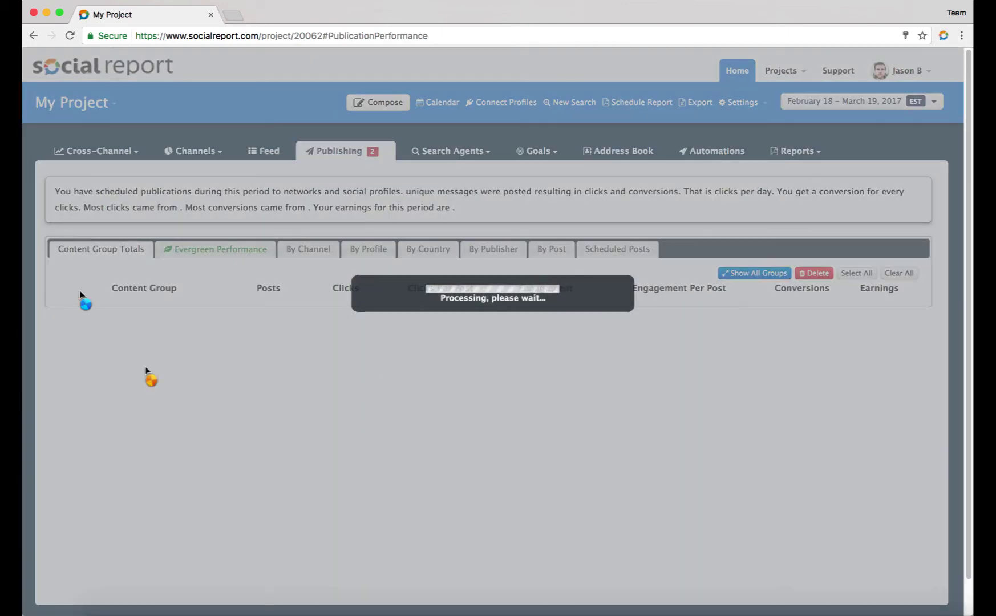